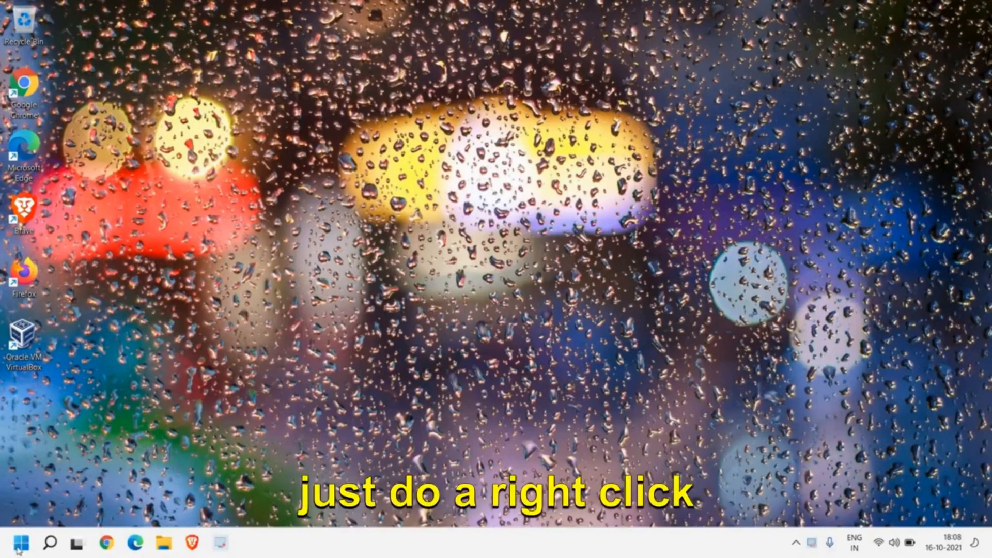
Open the Services console by running services.msc and maximize its window.
right_click(19, 548)
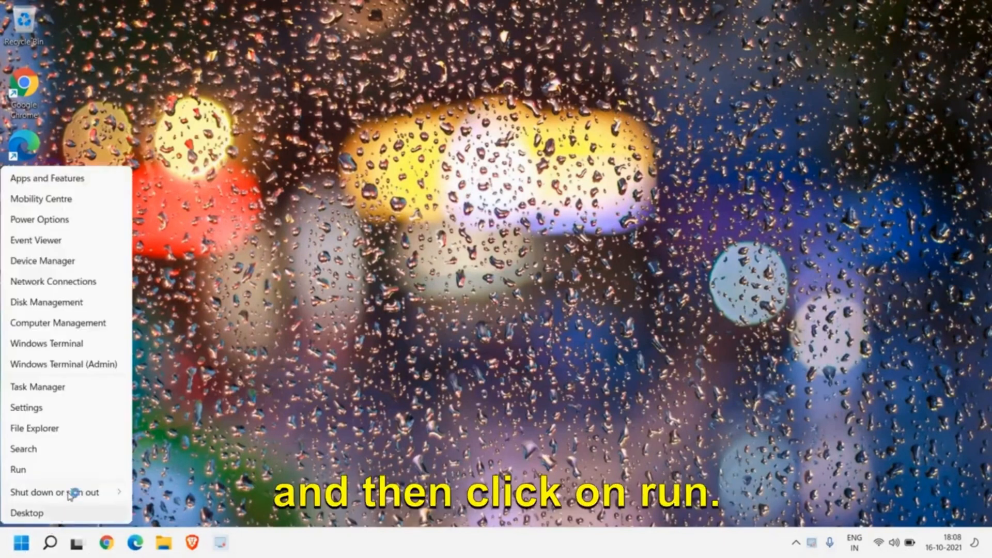
click(75, 470)
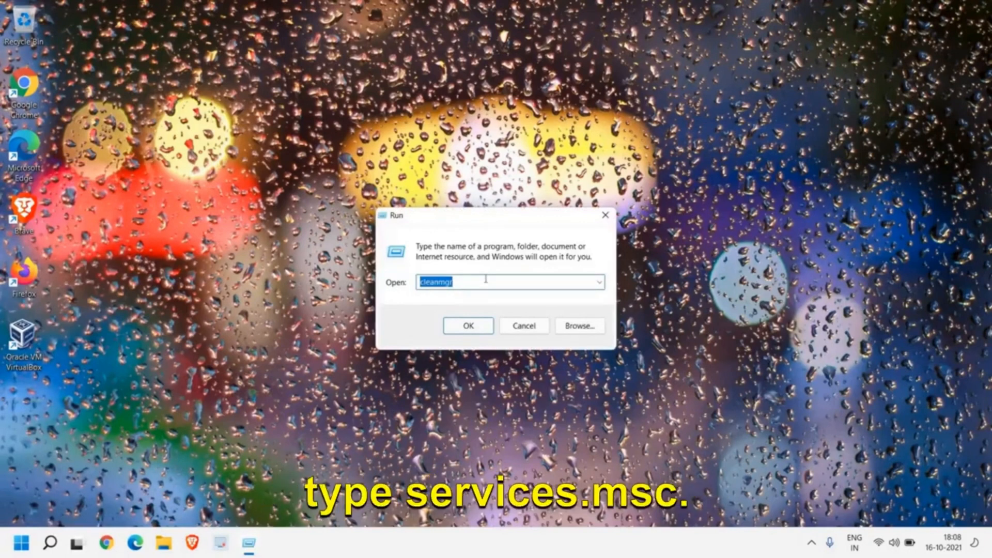
text(ser)
key(Down)
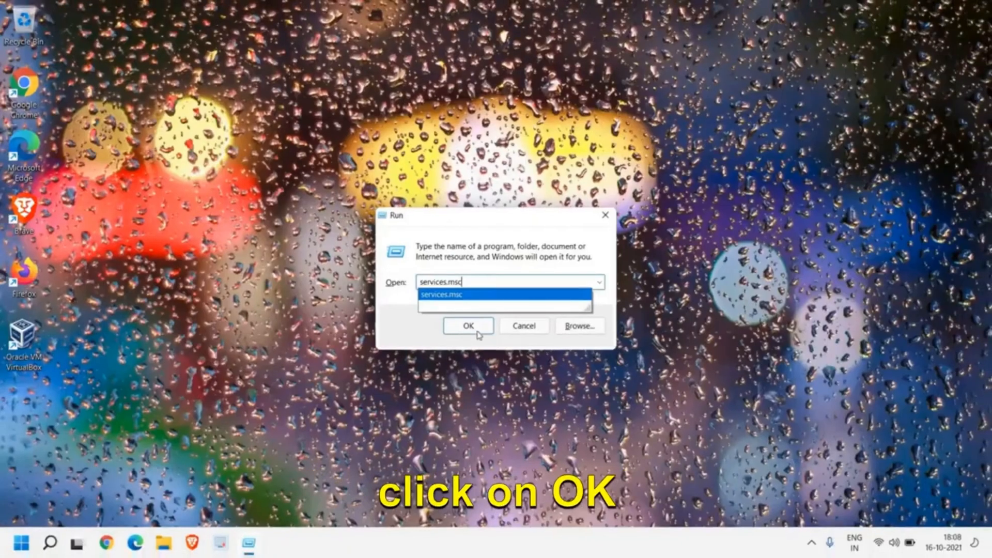
click(467, 381)
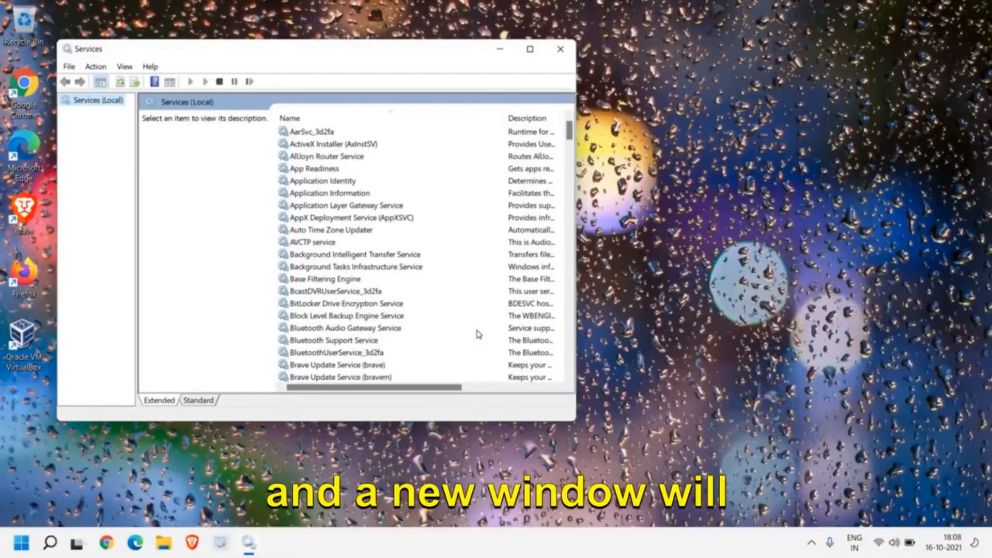
click(531, 51)
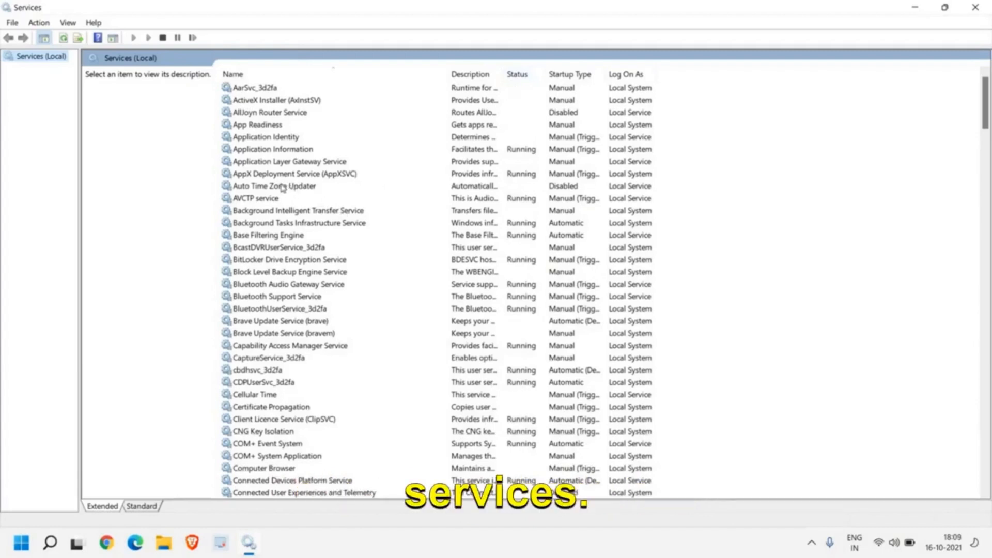
Find the SysMain service in the services list and select it.
click(283, 187)
text(sys)
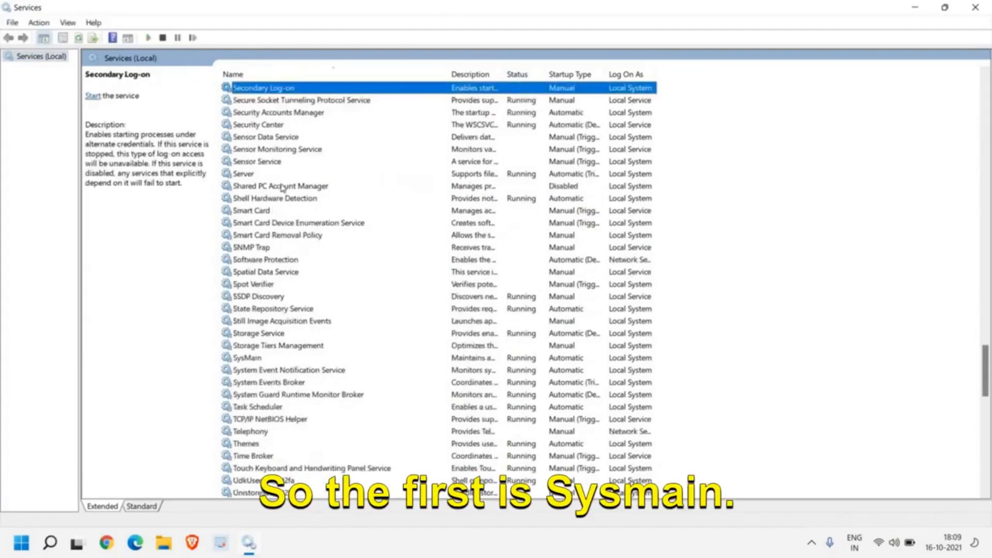
scroll(268, 244, up, 4)
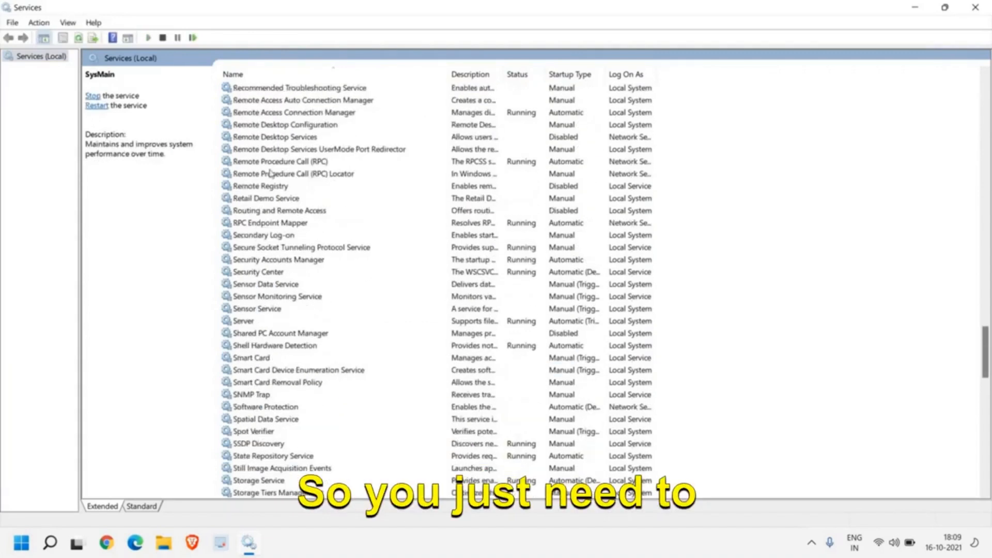
click(263, 118)
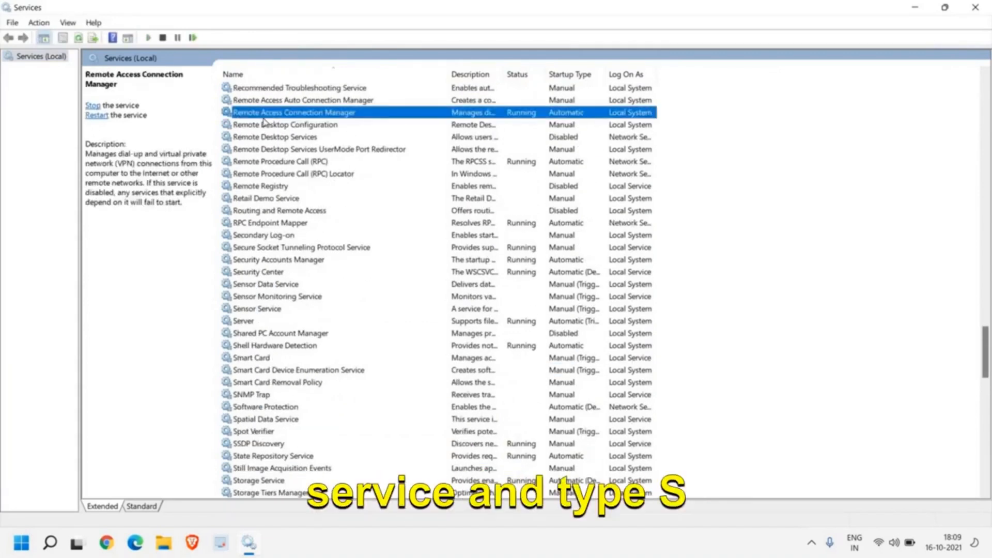
key(s)
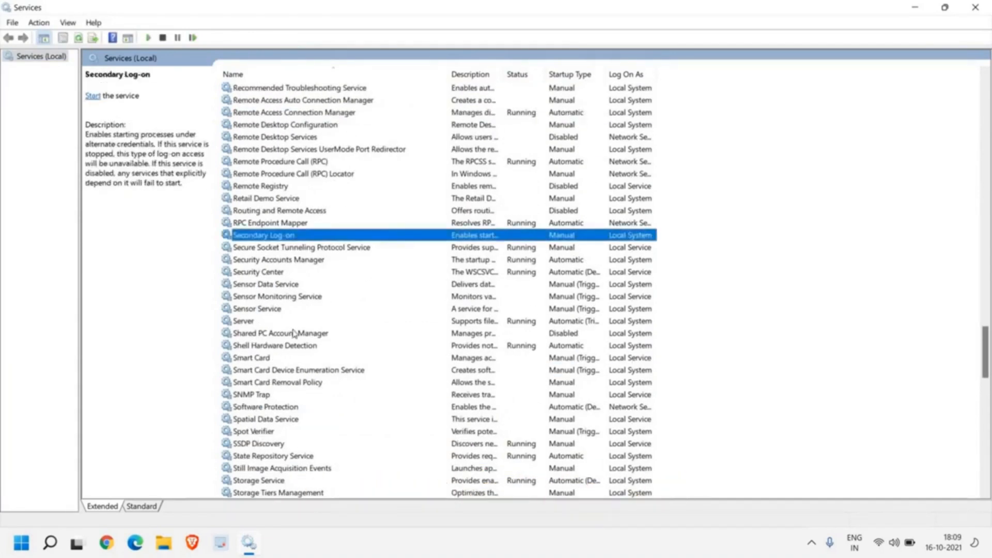
scroll(293, 334, down, 3)
scroll(293, 334, down, 2)
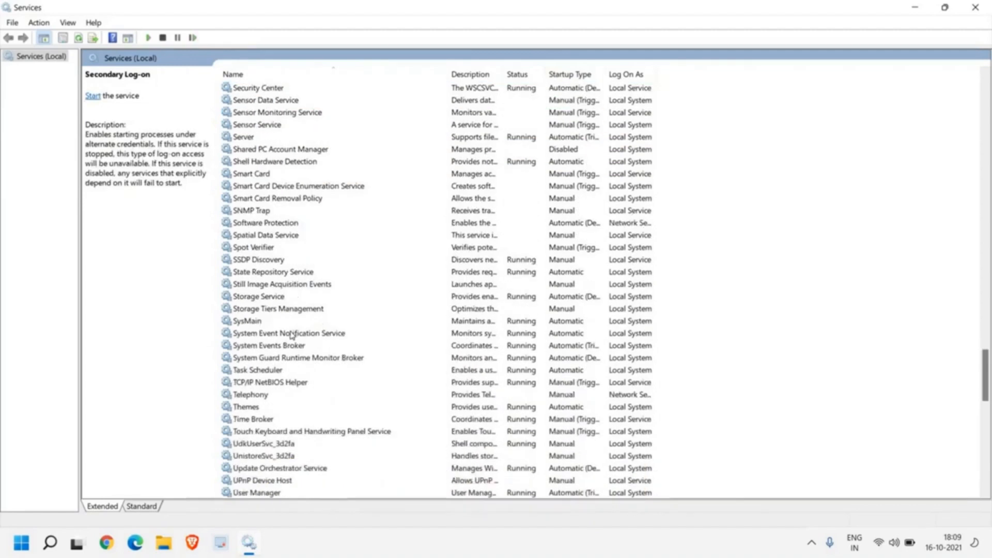
click(245, 321)
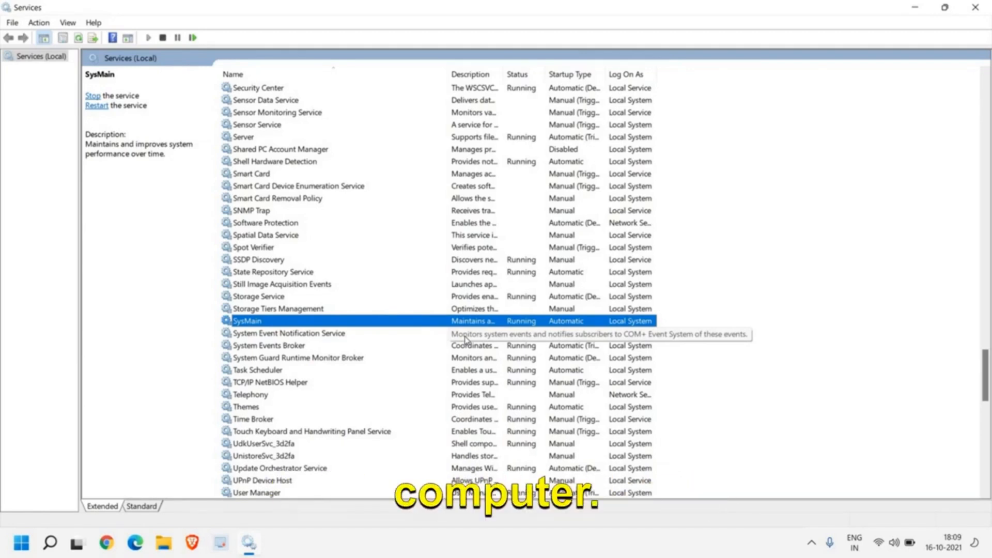
Set the SysMain service's startup type to Disabled, apply the change, and stop the service.
right_click(272, 325)
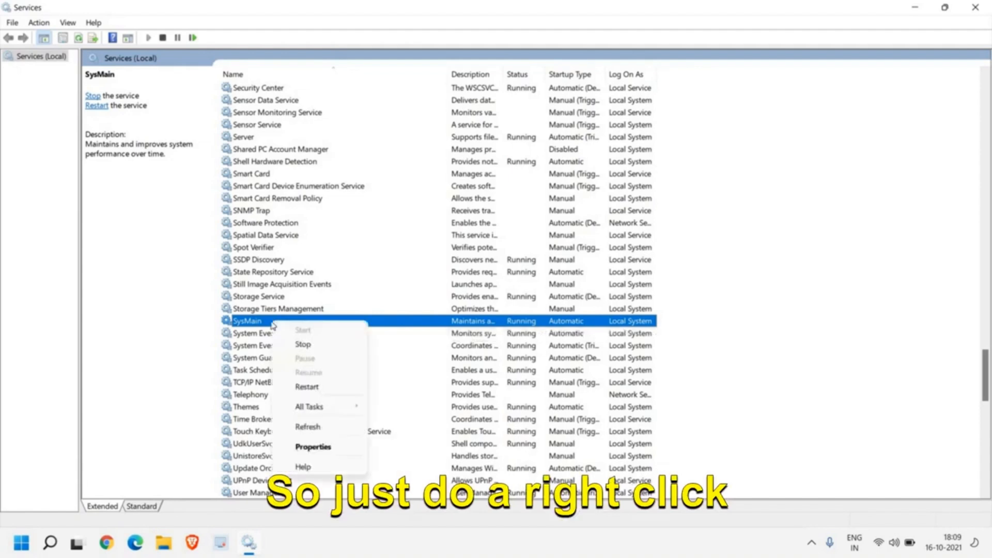
click(324, 452)
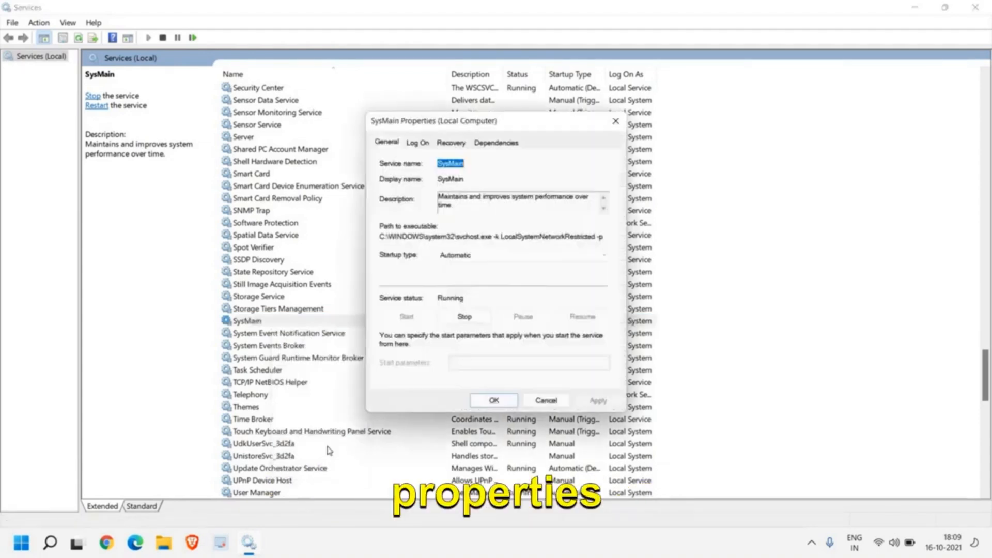
click(466, 259)
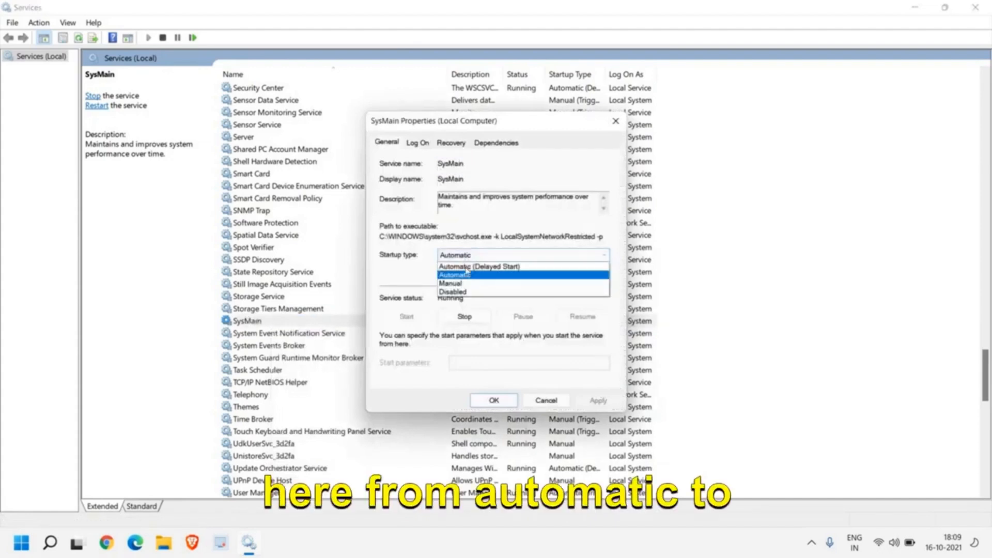
click(469, 294)
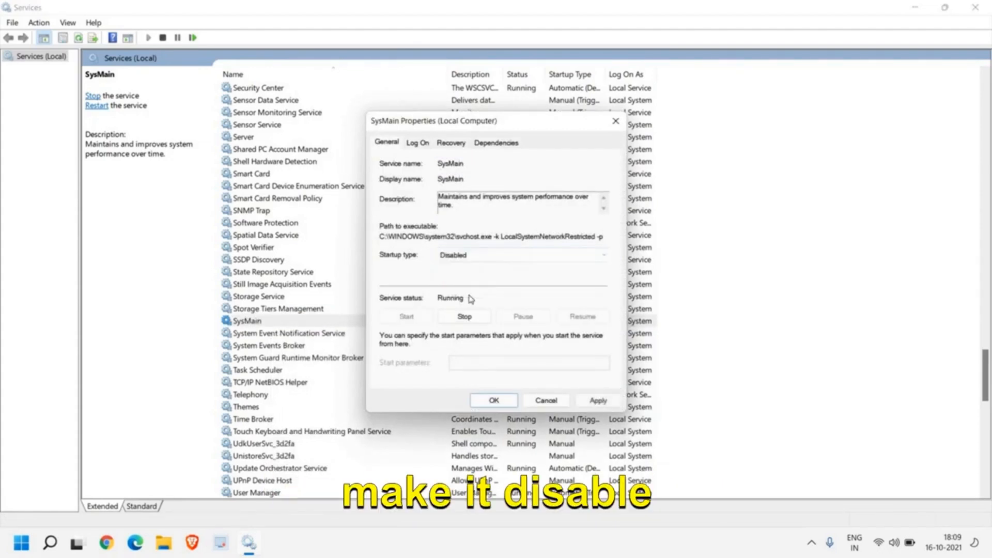
click(597, 401)
click(494, 400)
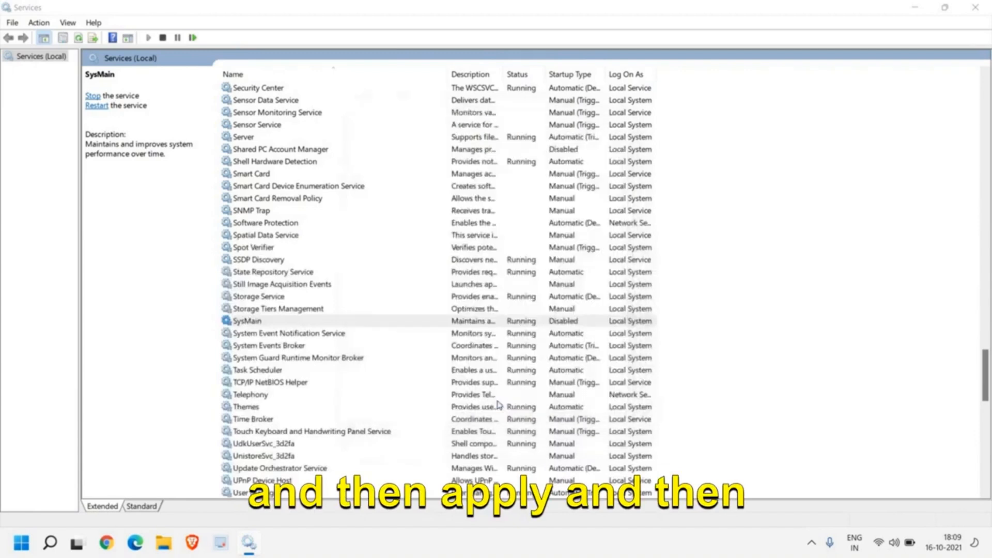
right_click(303, 323)
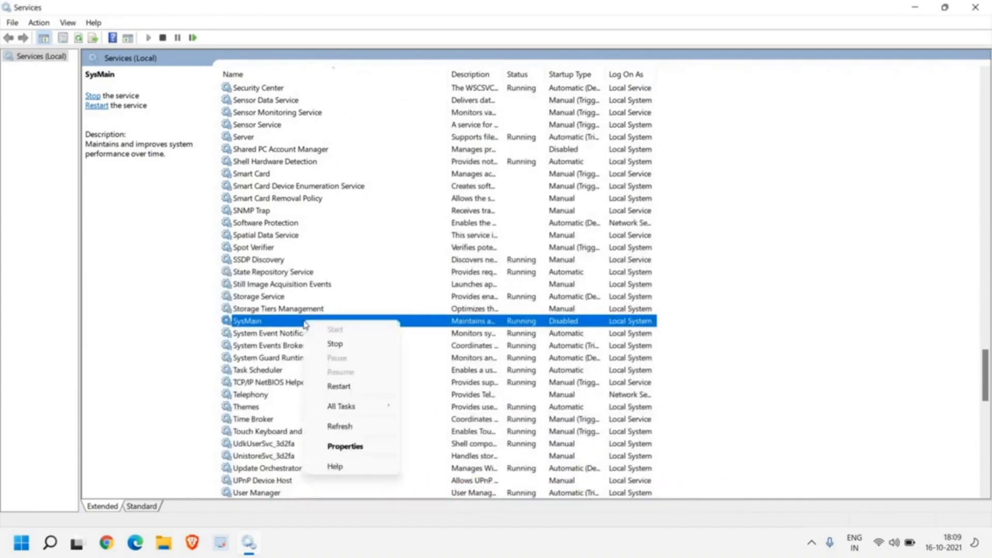
click(353, 345)
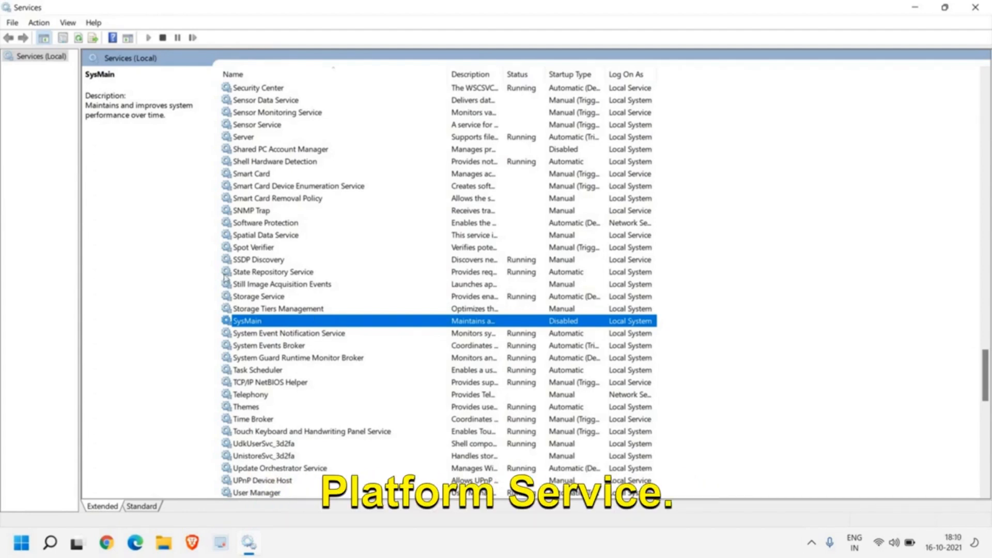
Set the startup type of the Connected Devices Platform Service to Disabled and apply the change.
key(c)
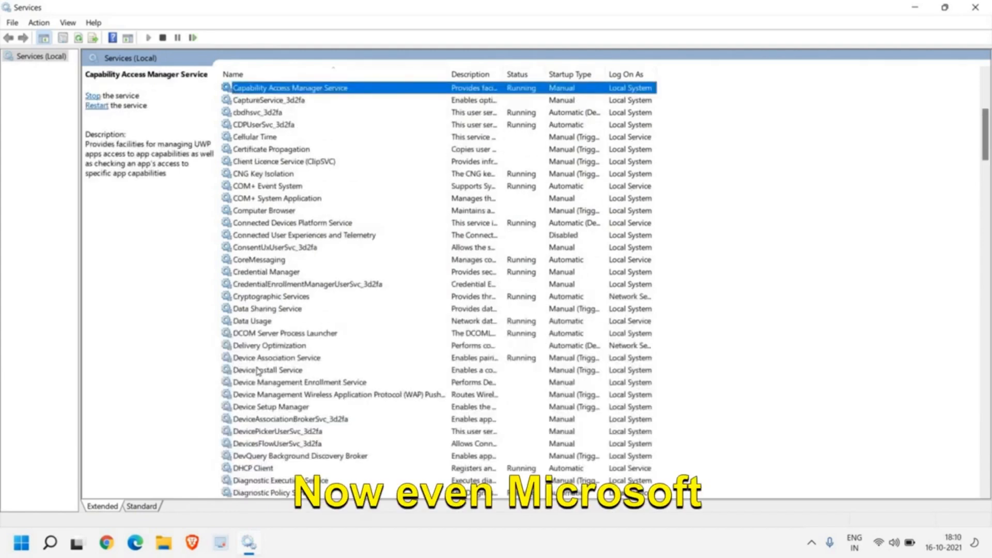
click(267, 223)
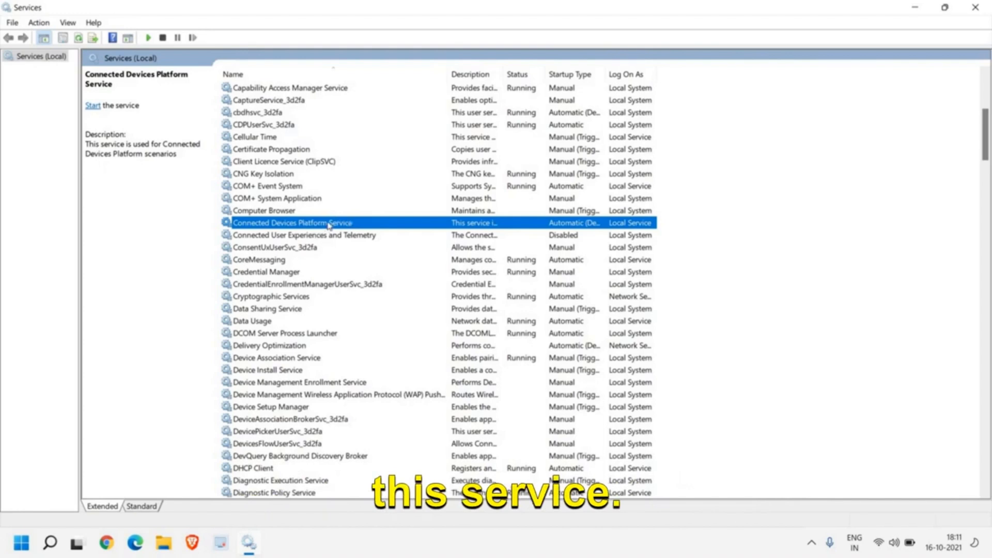
right_click(329, 226)
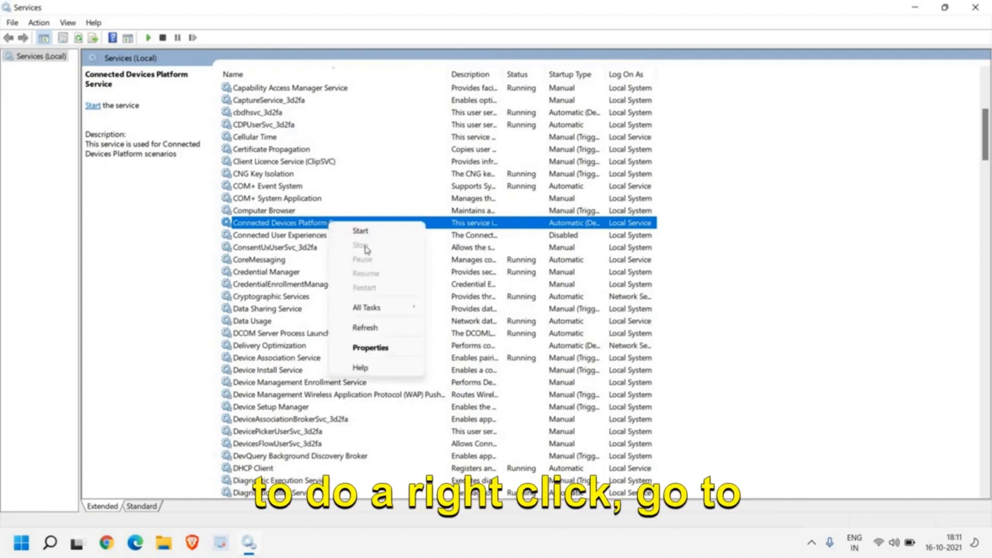
click(369, 348)
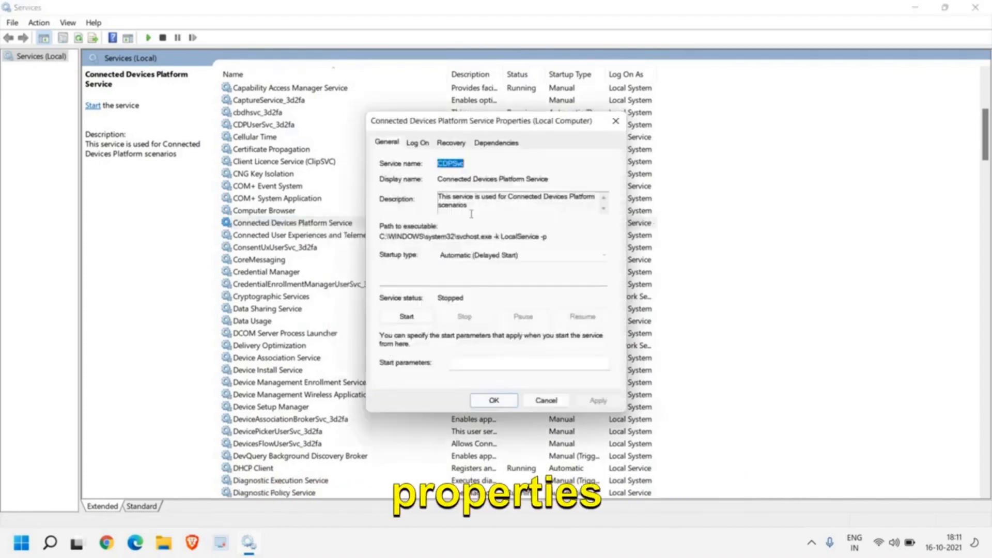
click(479, 259)
click(455, 292)
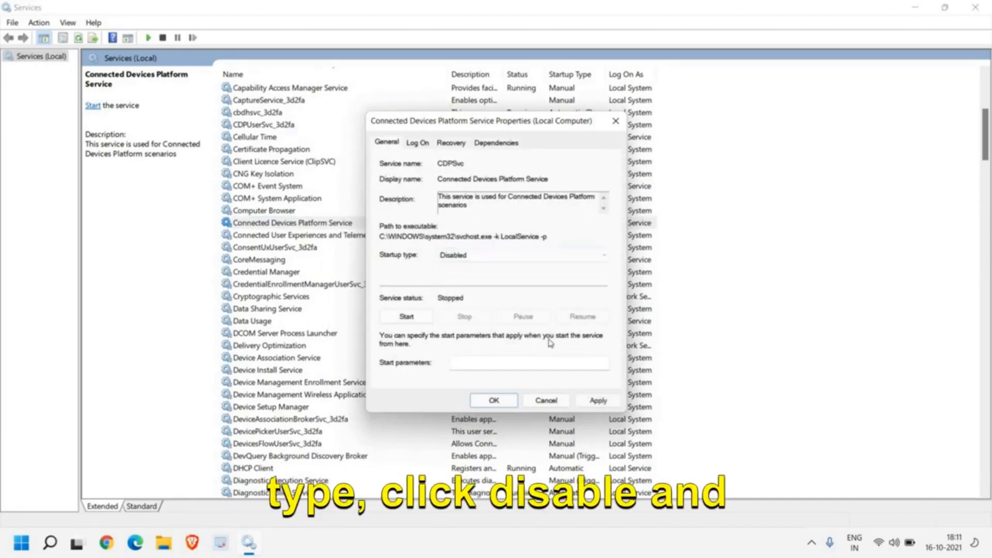
click(598, 402)
click(506, 402)
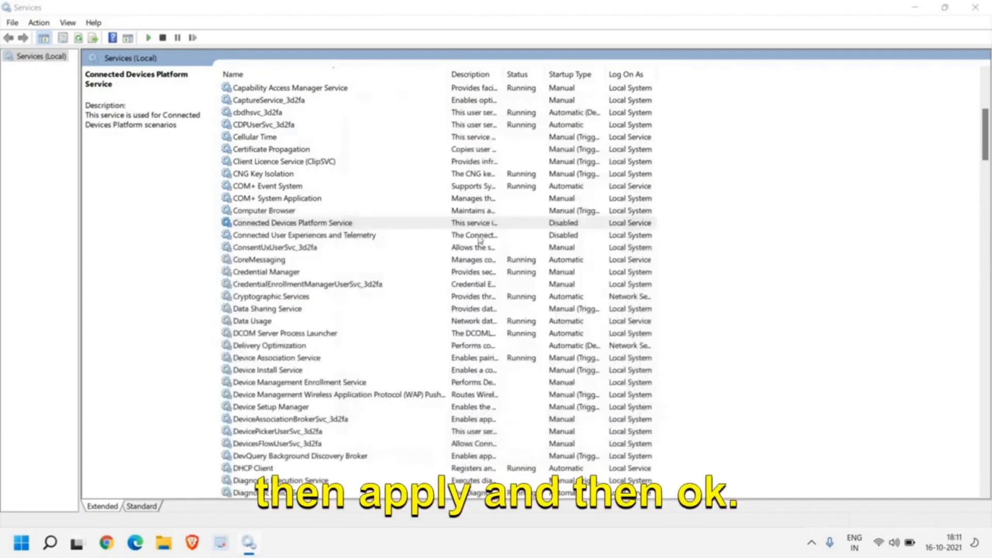
Check whether the Connected Devices Platform Service can still be stopped, and close the Services window.
click(370, 225)
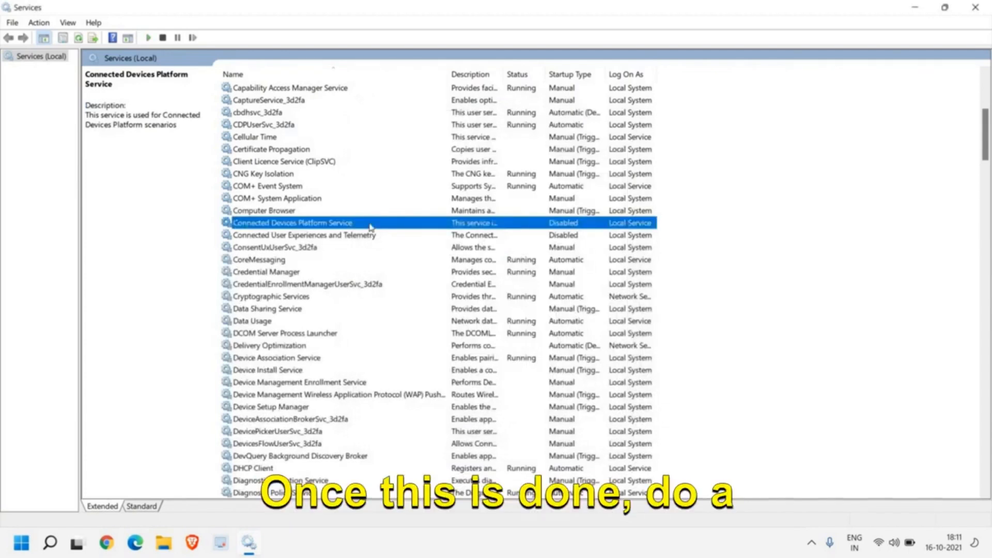
right_click(369, 226)
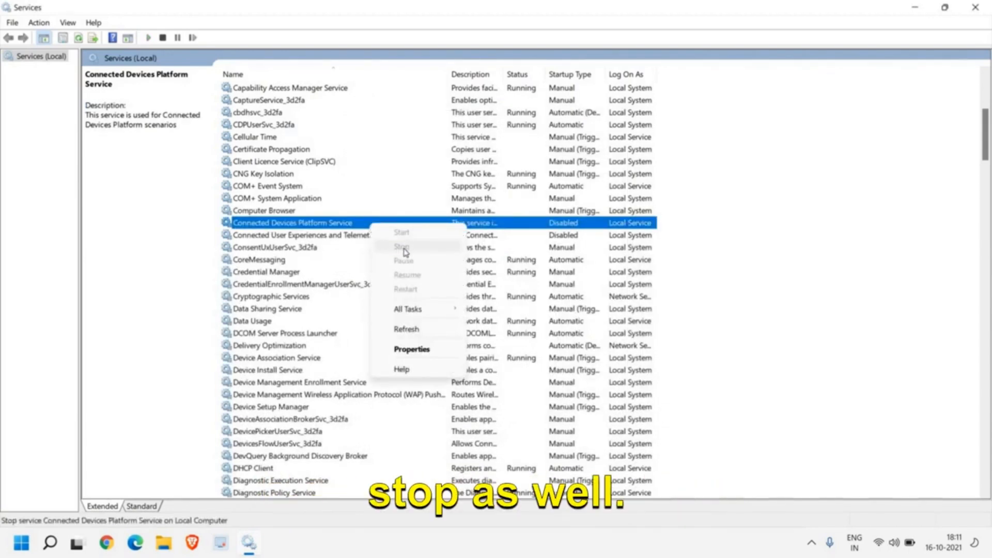
click(492, 236)
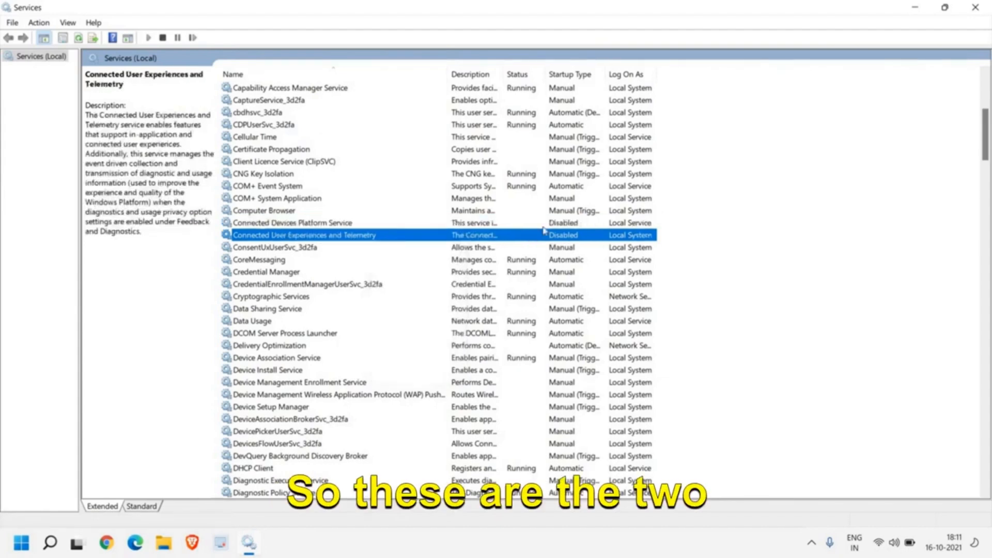
click(551, 223)
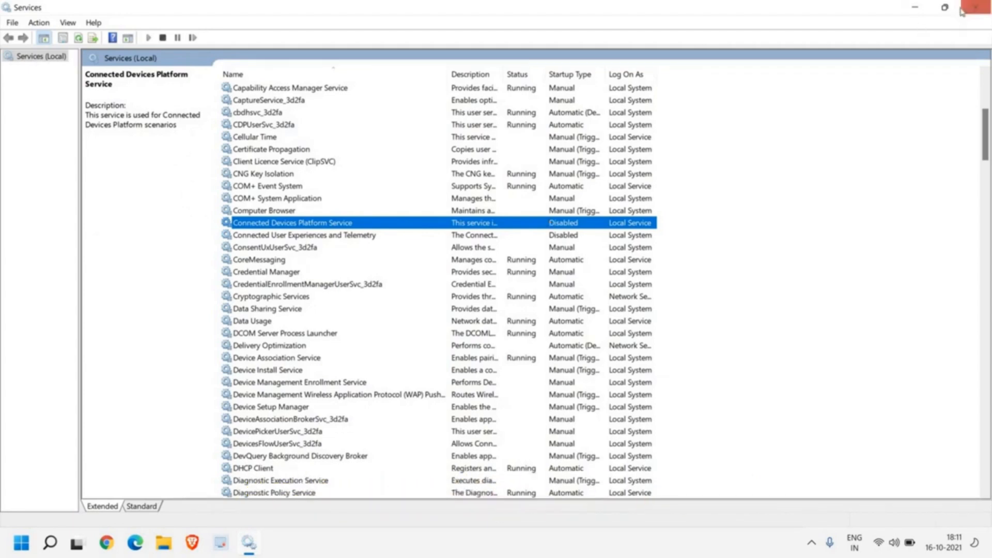
click(976, 7)
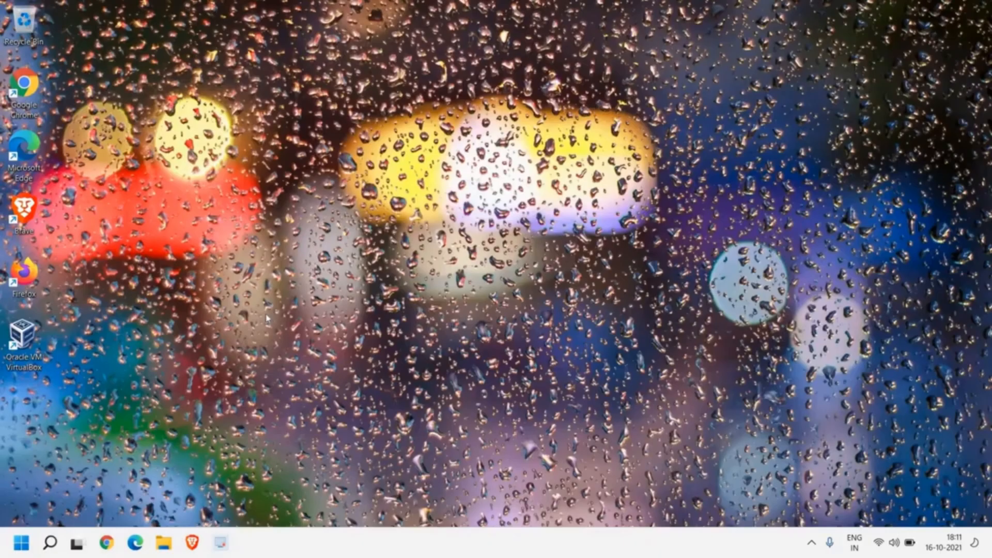
Search for File Explorer, open it at This PC, and bring up the properties of the Windows (C:) drive.
click(52, 543)
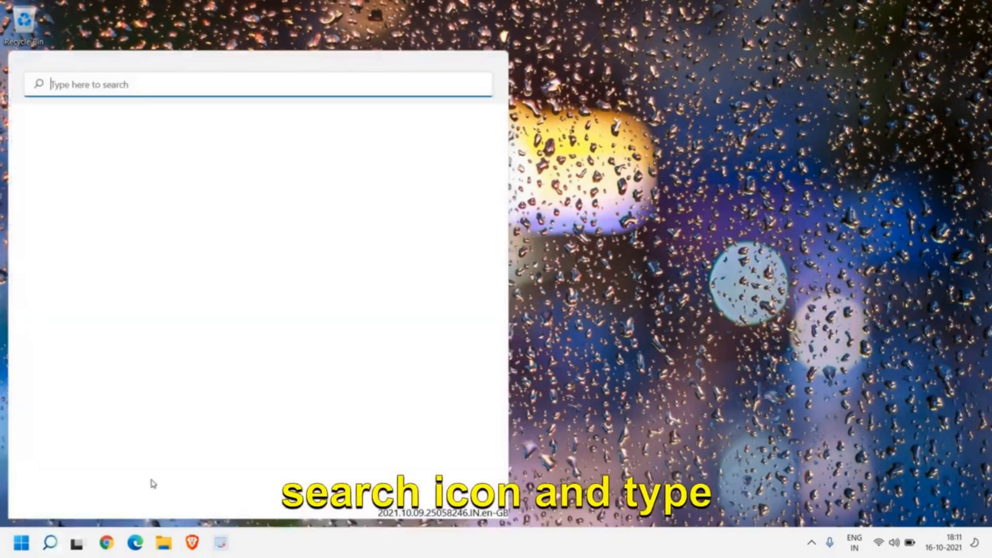
text(file)
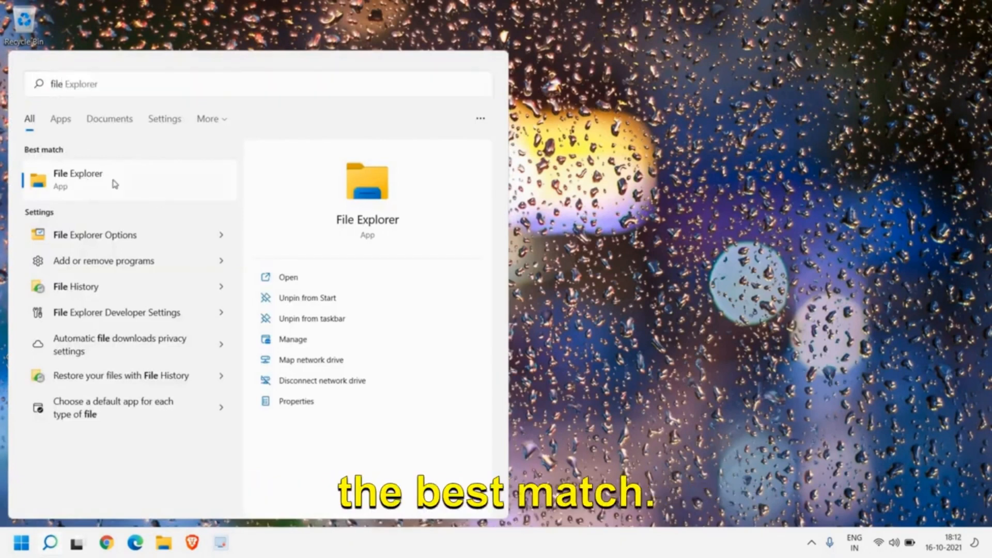
click(113, 182)
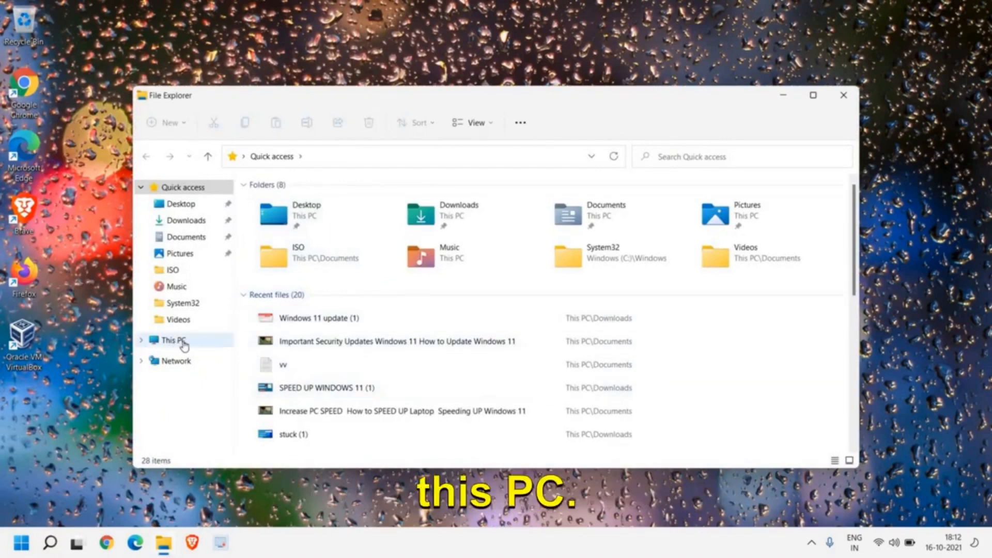
click(182, 343)
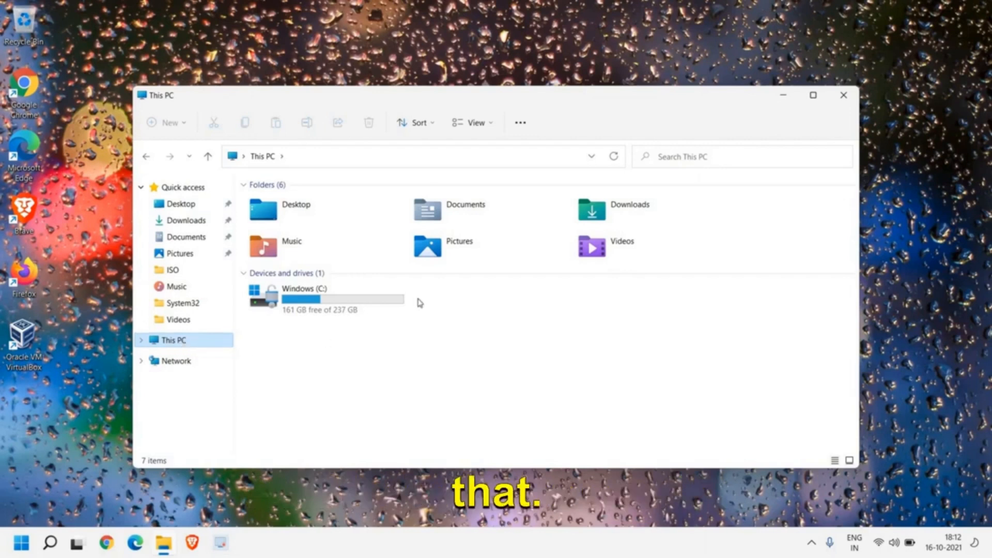
right_click(318, 299)
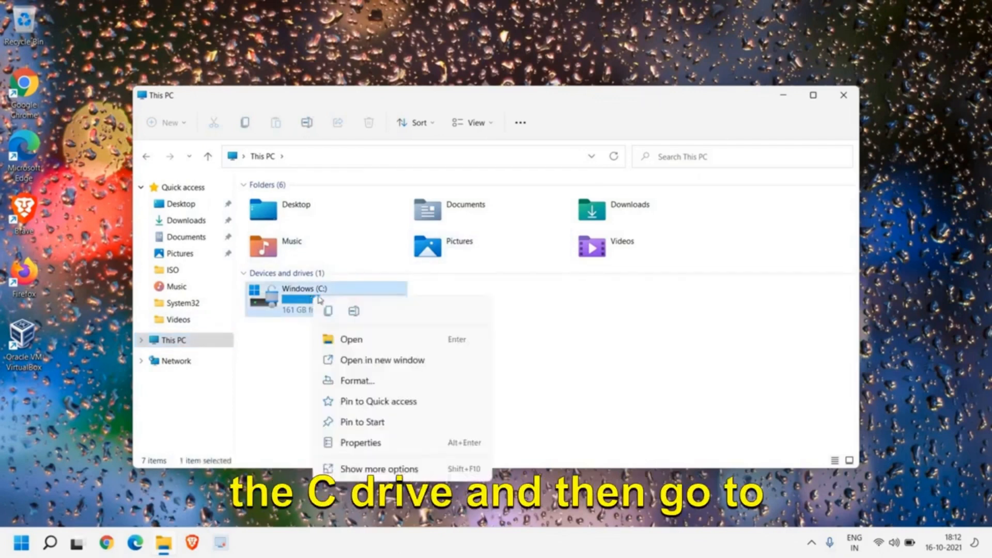
click(363, 443)
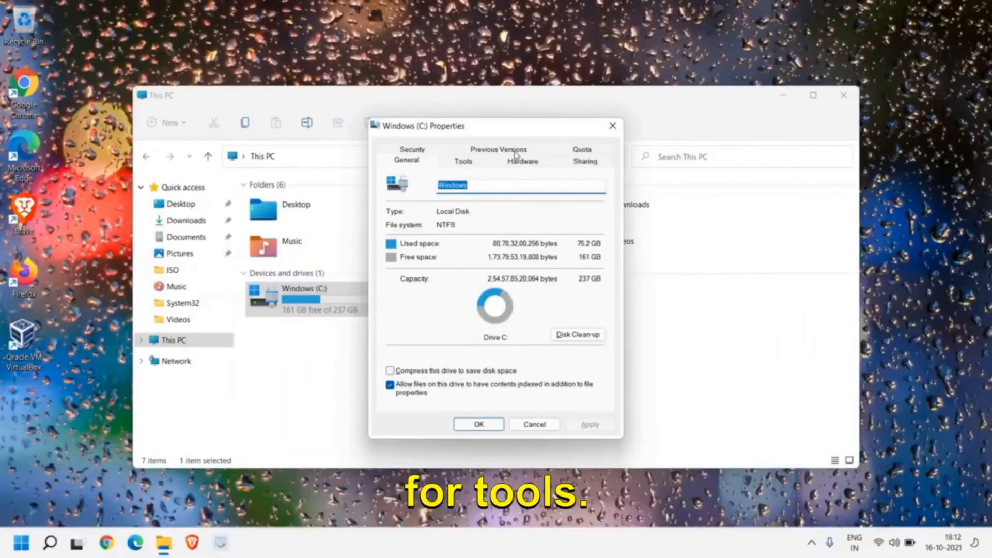
Turn off scheduled optimisation in the C: drive's Optimise Drives tool, and close the drive's properties and File Explorer.
click(463, 160)
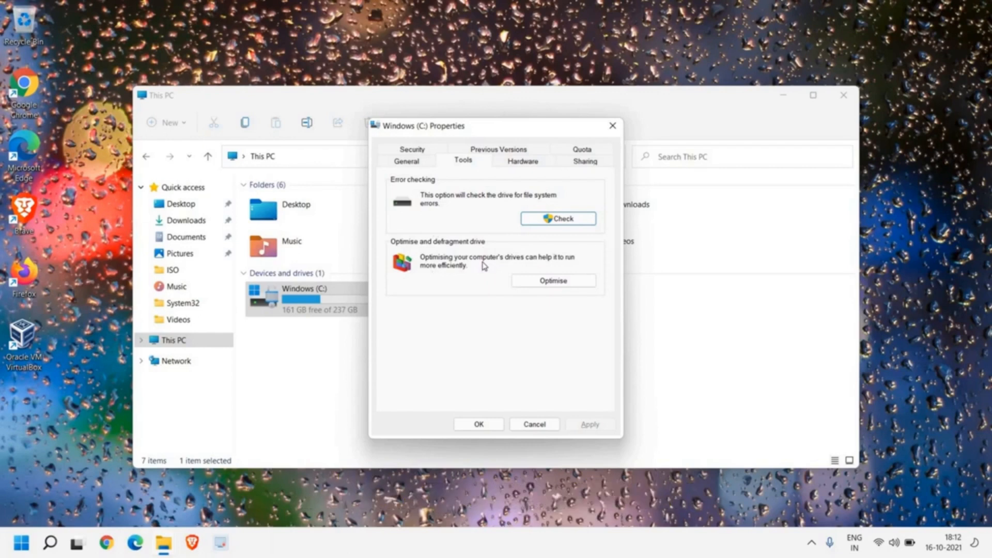
click(553, 283)
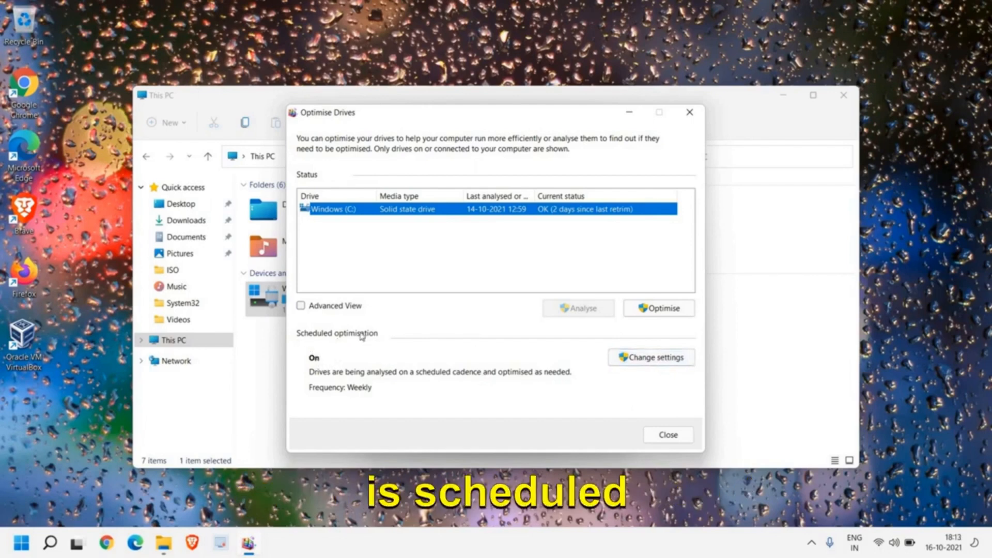
click(662, 361)
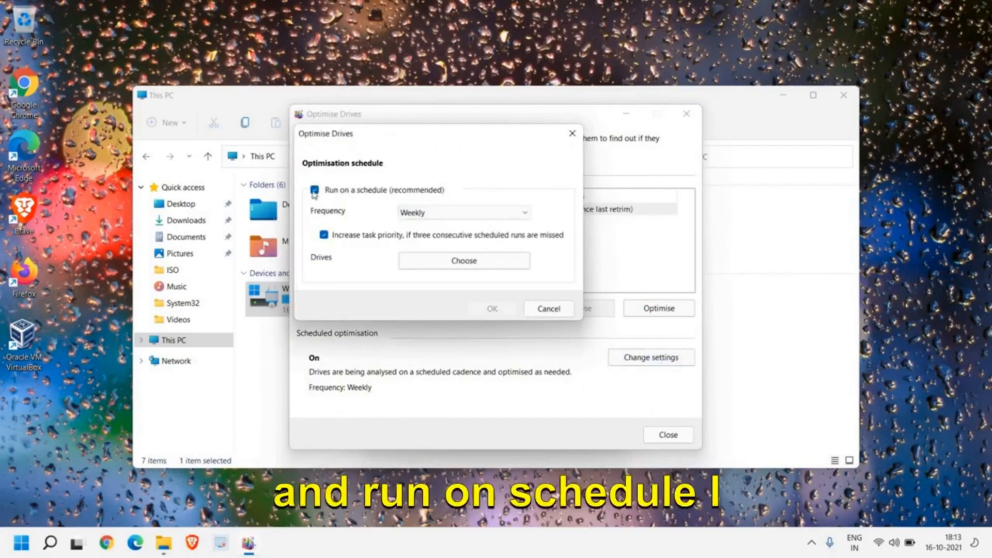
click(314, 190)
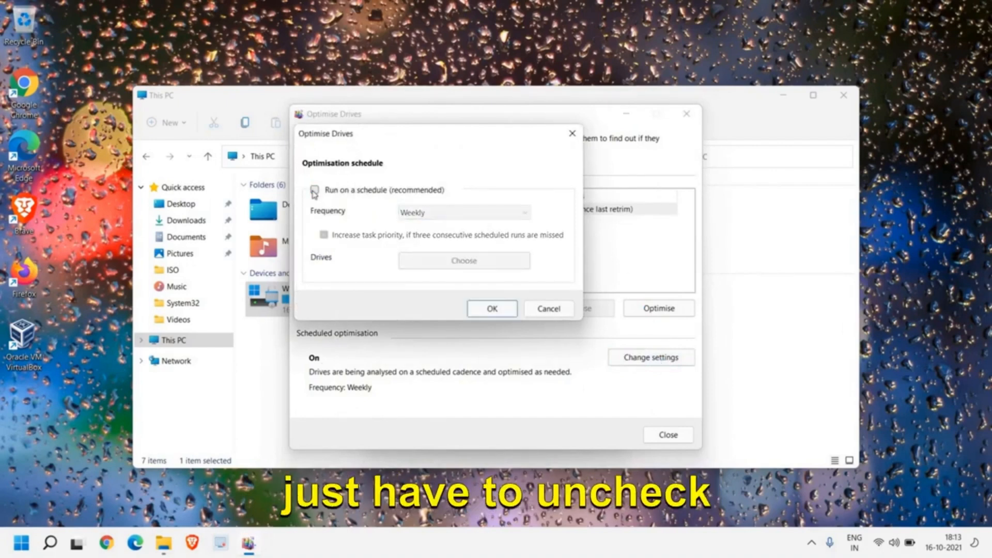
click(491, 309)
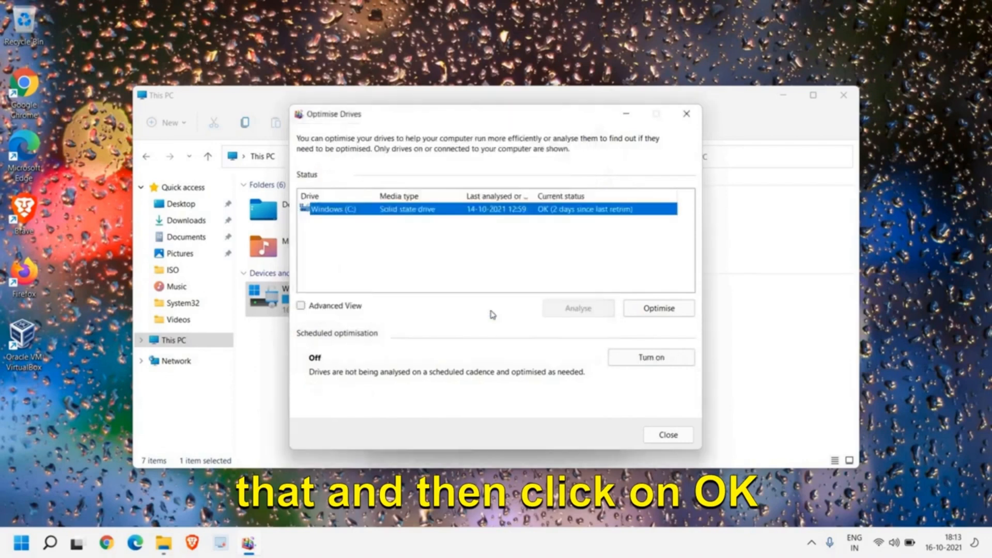
click(677, 438)
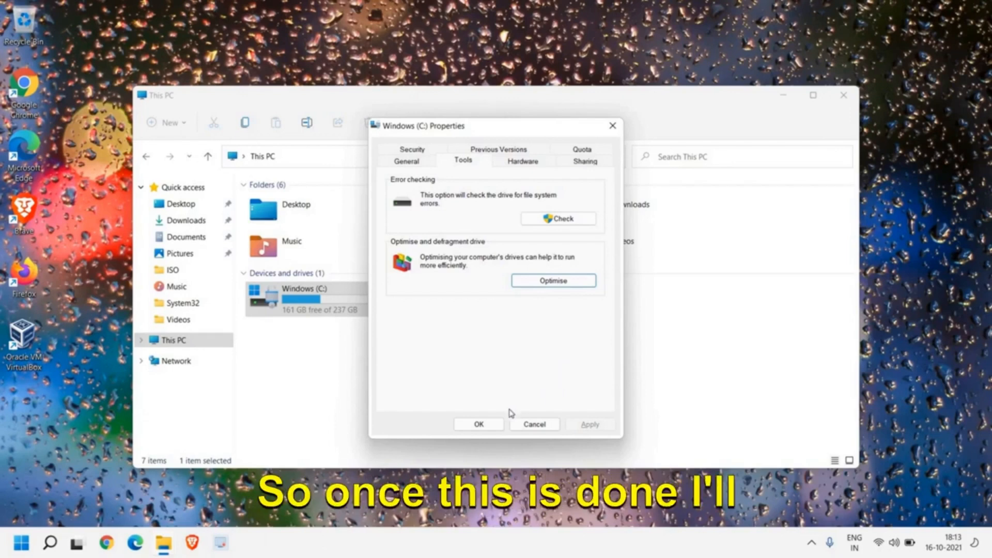
click(479, 424)
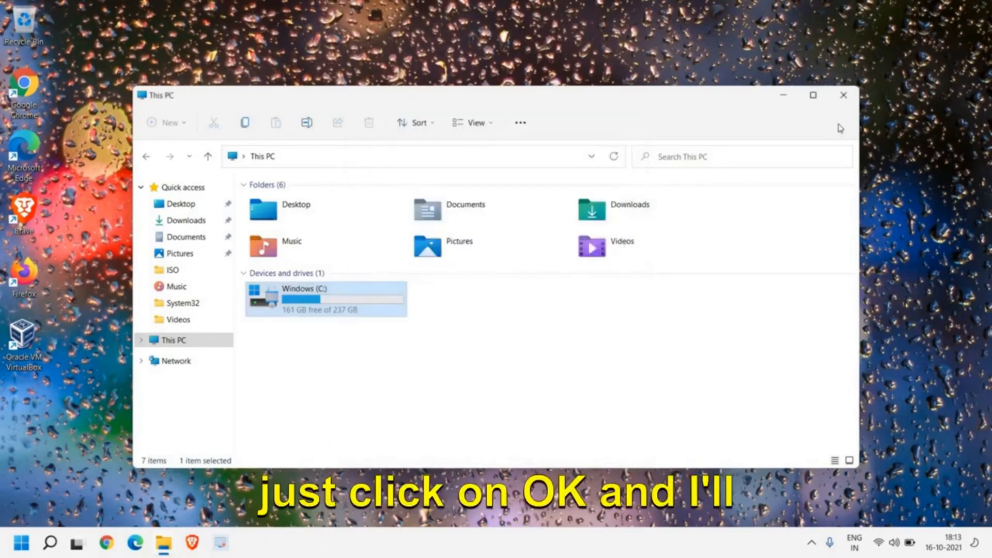
click(844, 103)
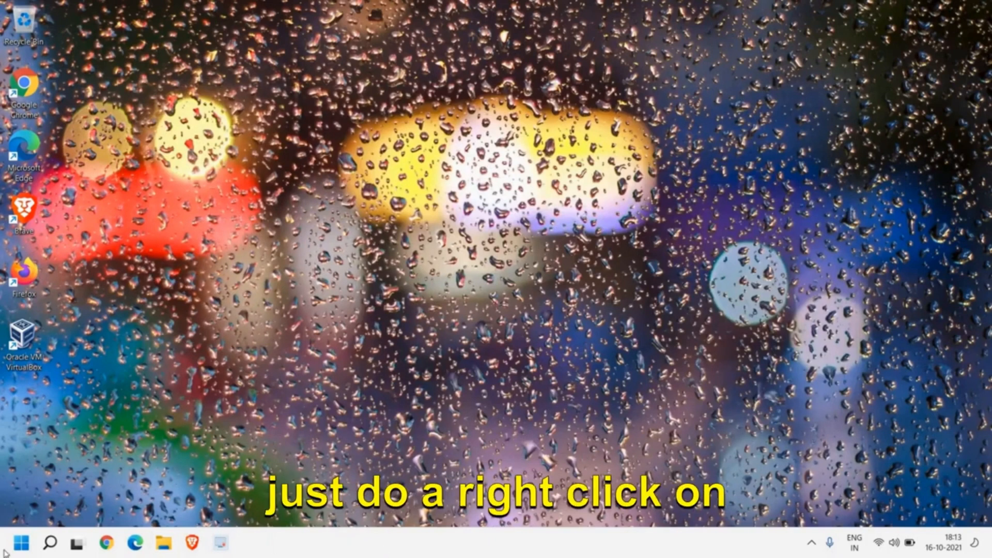
Review the startup apps in Task Manager and the Disable option for Krisp without applying it, and close Task Manager.
right_click(20, 547)
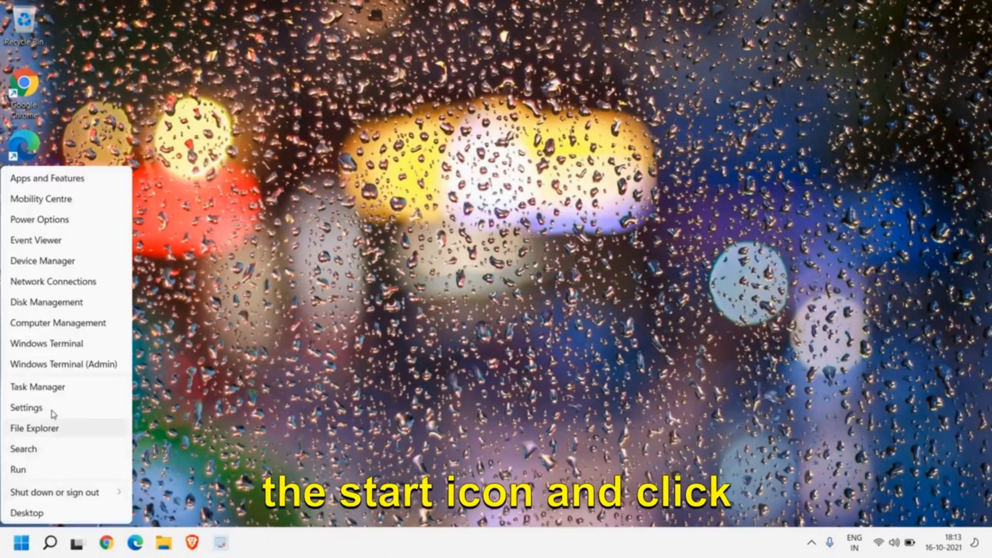
click(58, 389)
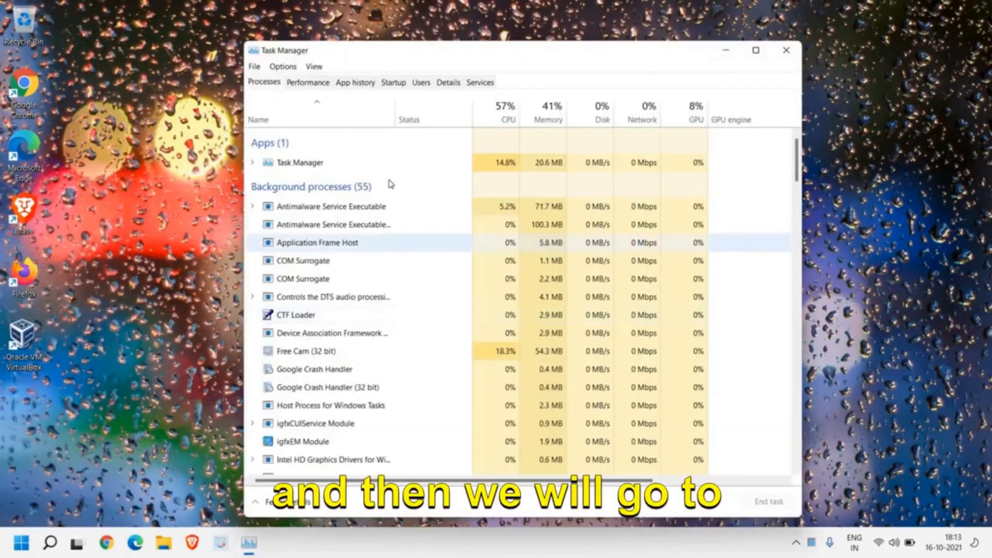
click(399, 84)
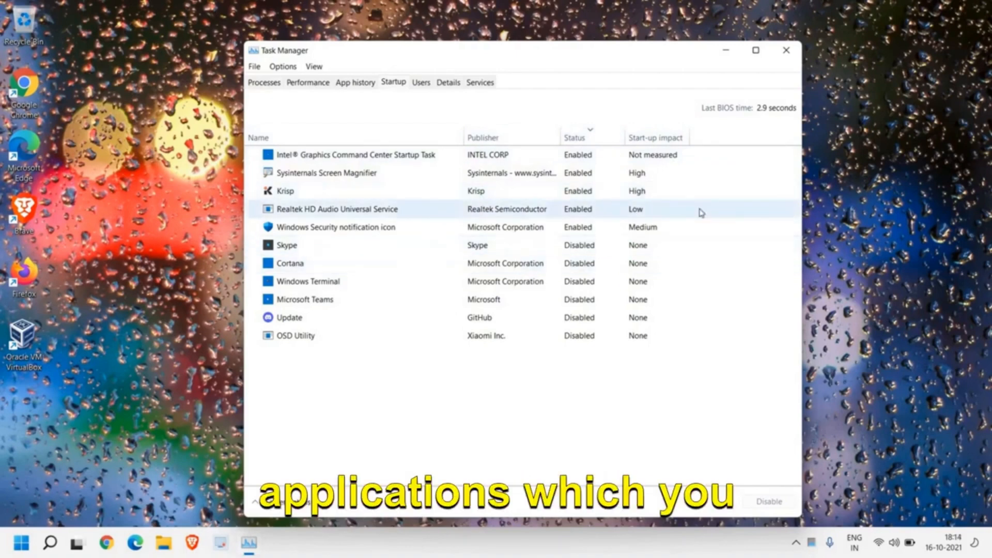
click(553, 197)
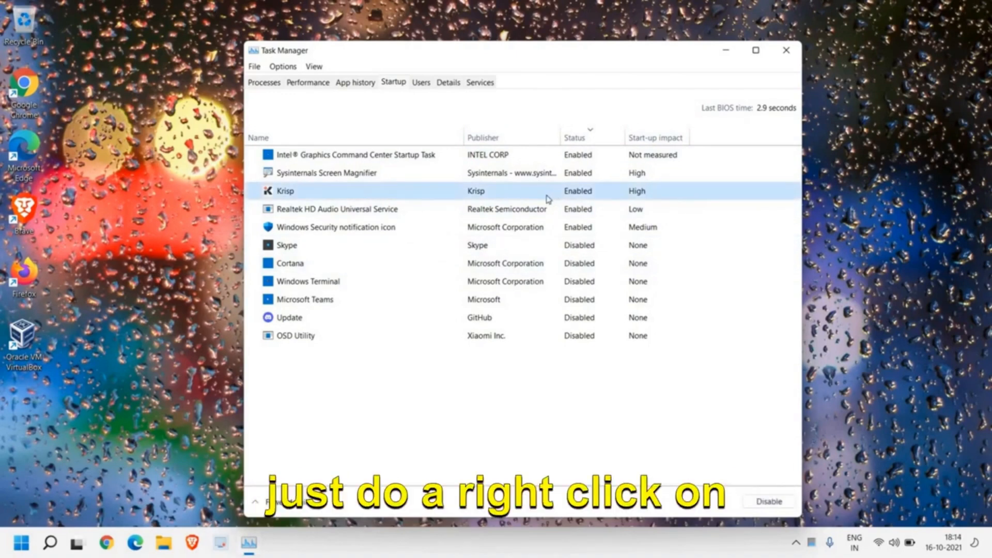
right_click(548, 198)
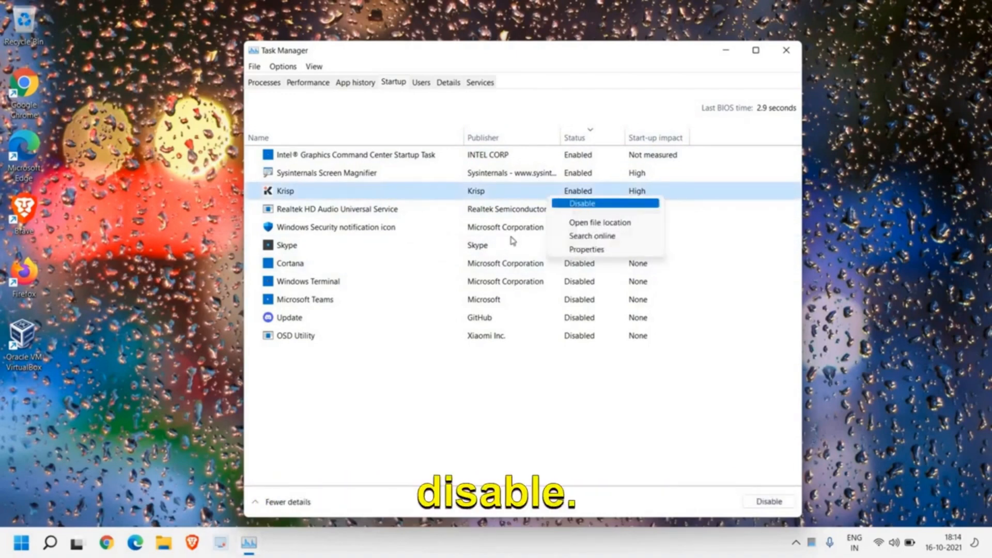
click(410, 353)
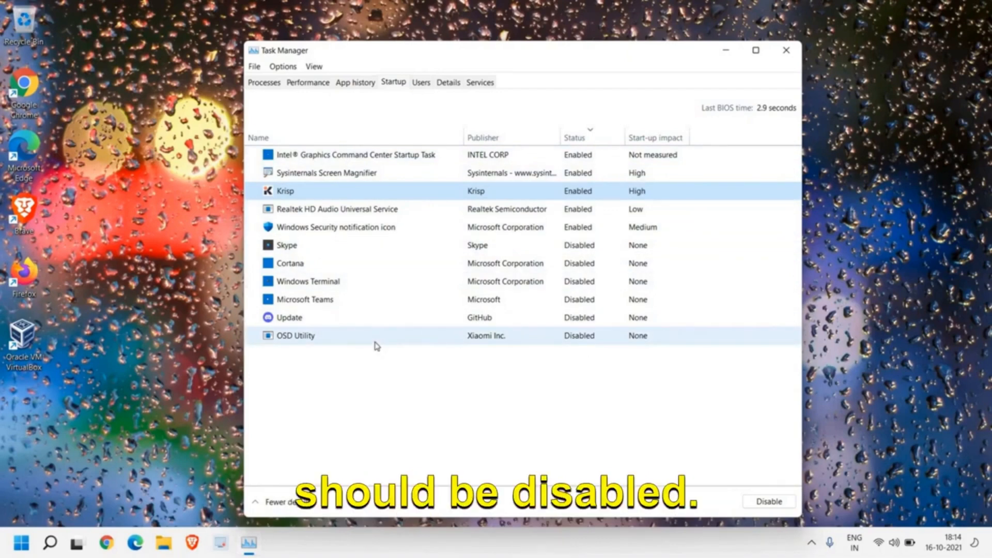
click(785, 50)
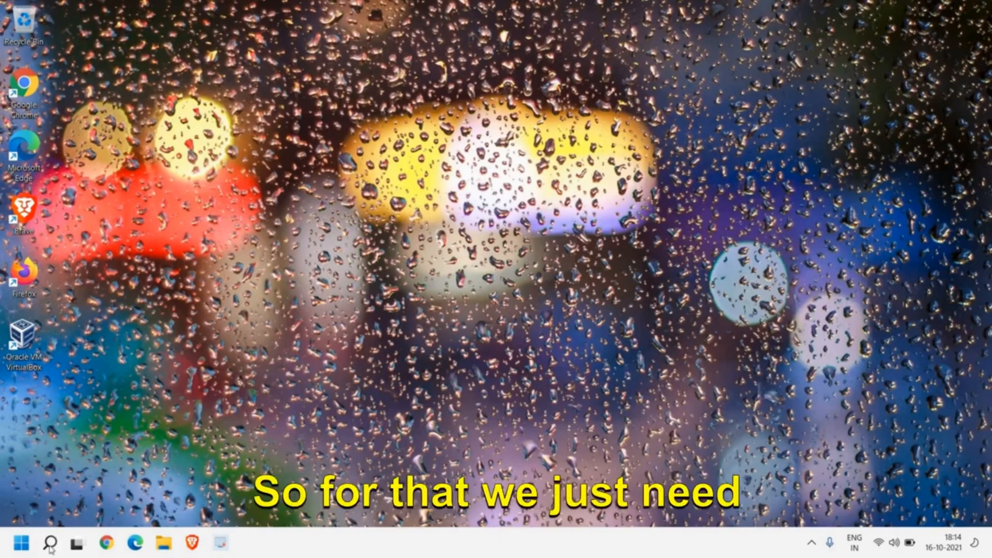
Search Windows for "windows" and open the Windows Update settings.
mouse_move(50, 543)
click(119, 424)
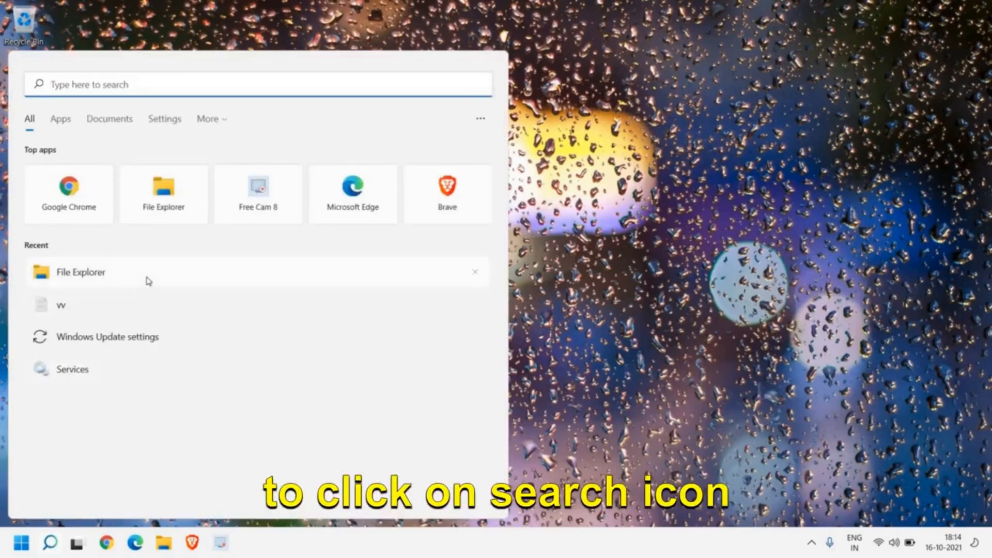
text(windows)
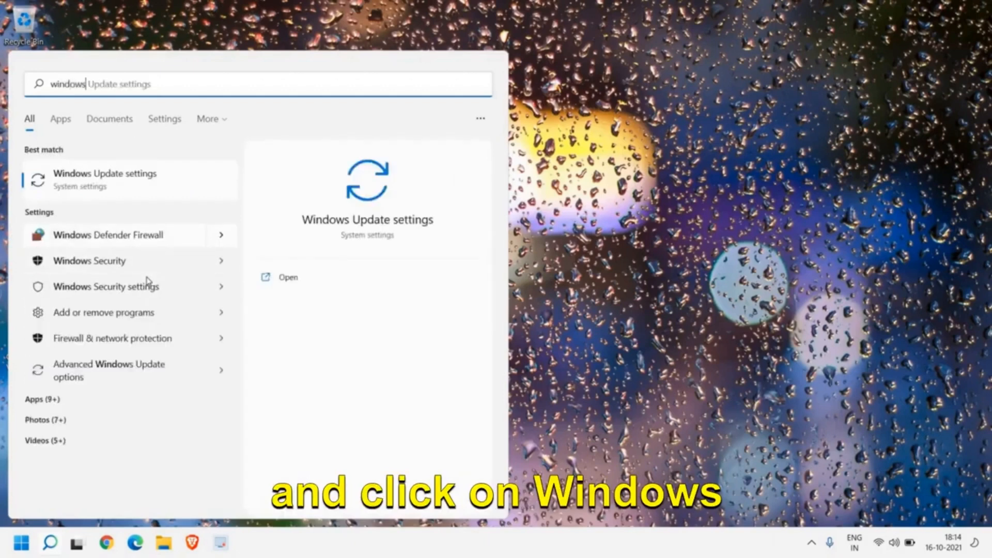
click(135, 186)
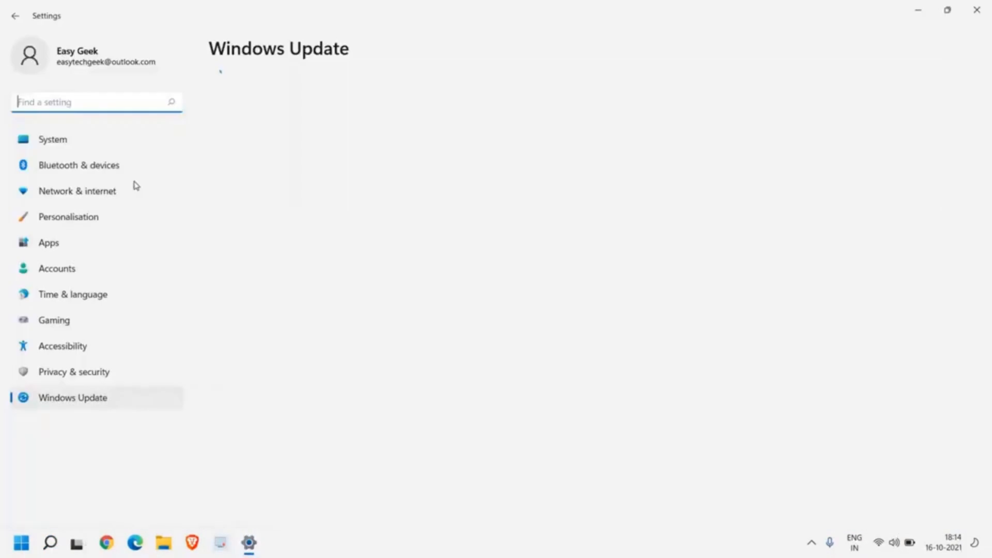